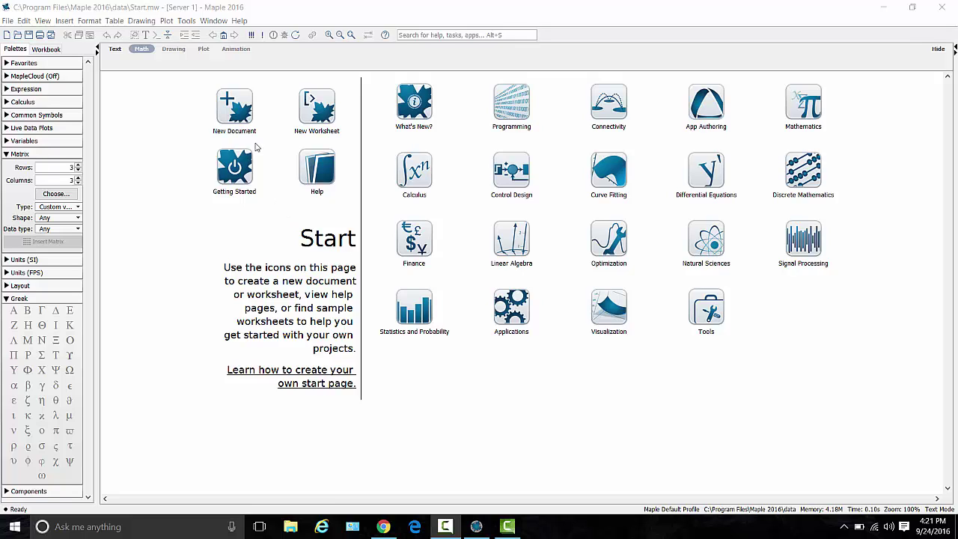
Create a blank new document, Untitled (4), and close the Quick Help panel
{"action": "left_click", "coordinate": [243, 104]}
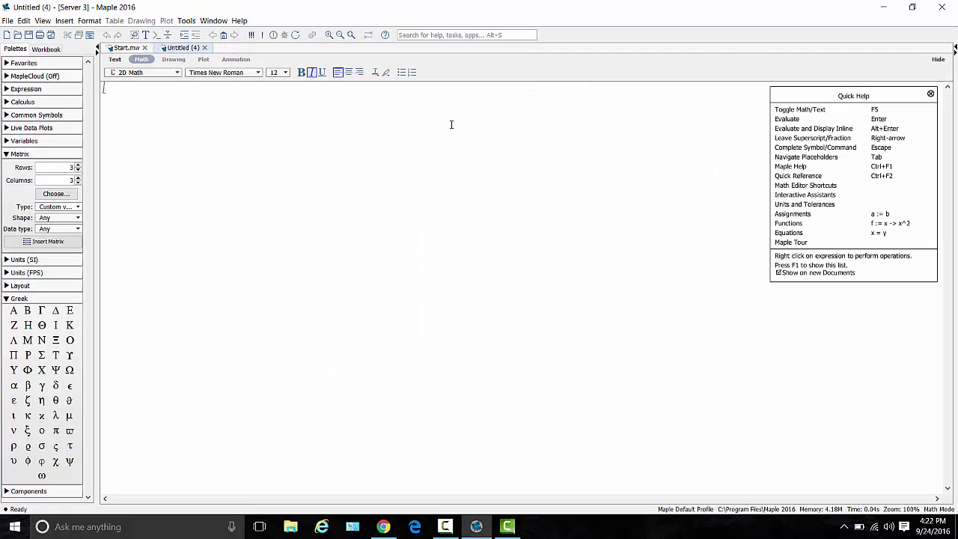
{"action": "left_click", "coordinate": [930, 95]}
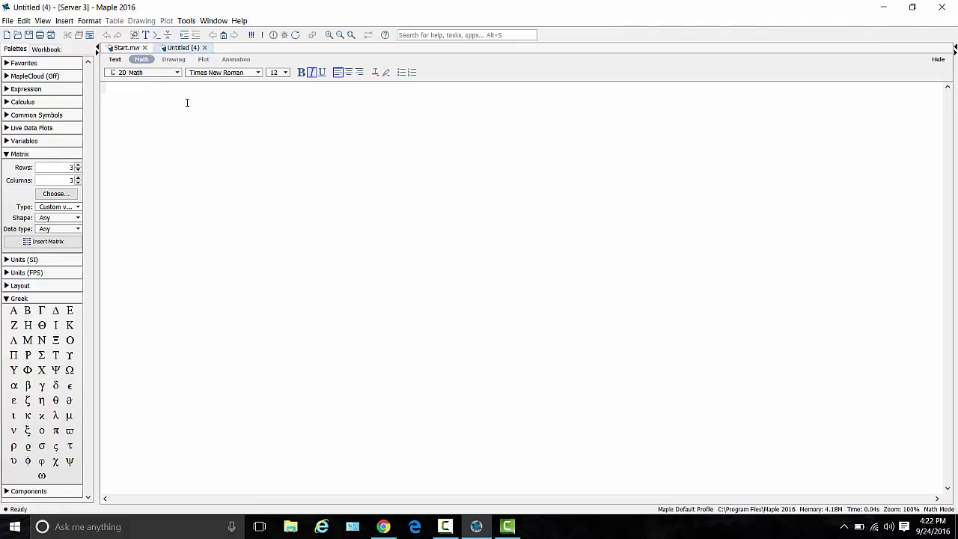
Run with(plots) to list the plotting commands as output (1), then collapse the Matrix palette
{"action": "type", "text": "with"}
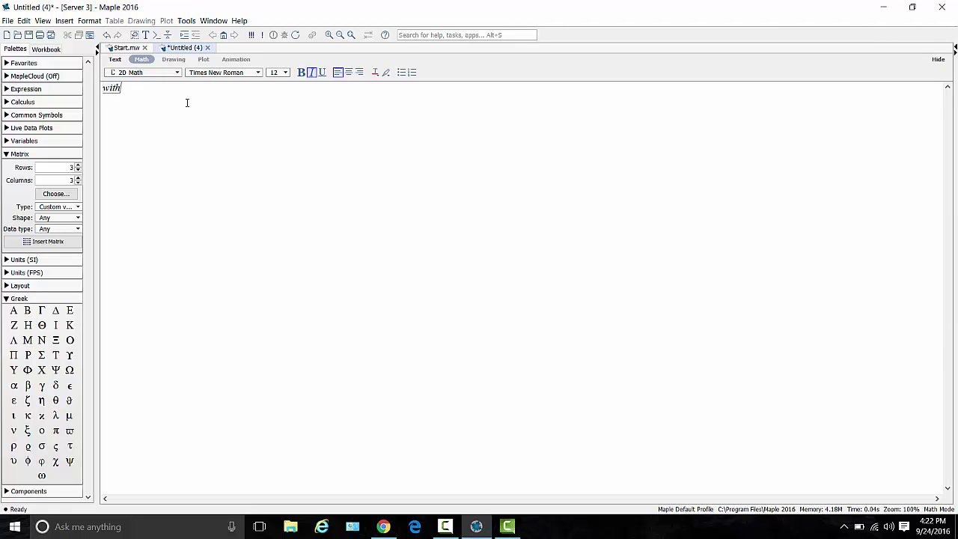
{"action": "type", "text": "(plots)"}
{"action": "key", "text": "Return"}
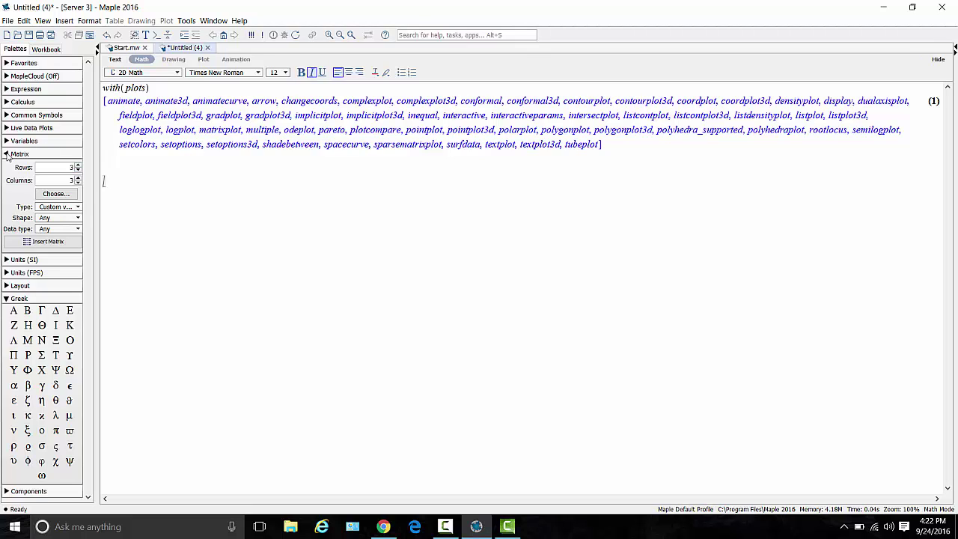
{"action": "left_click", "coordinate": [7, 154]}
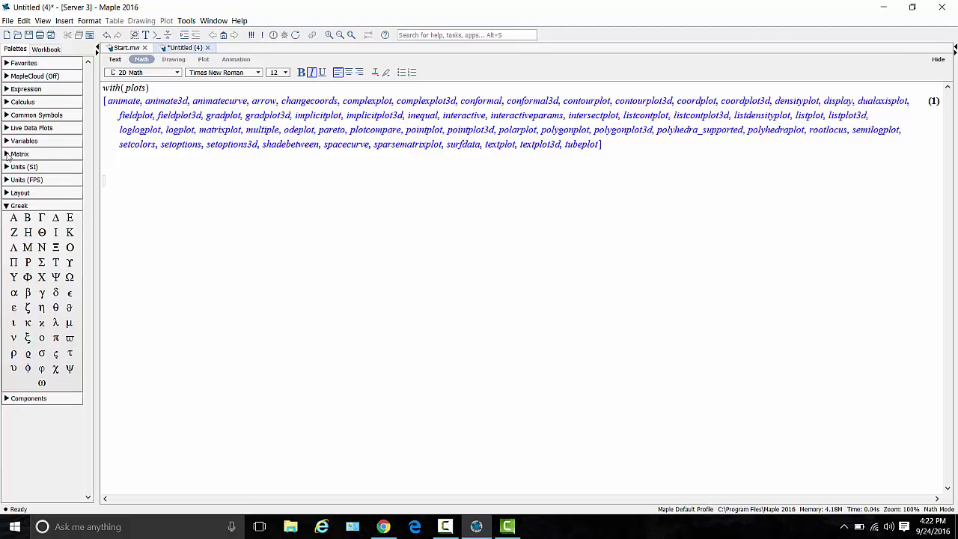
Add θ and then π from the Greek palette to the Favorites palette
{"action": "right_click", "coordinate": [55, 311]}
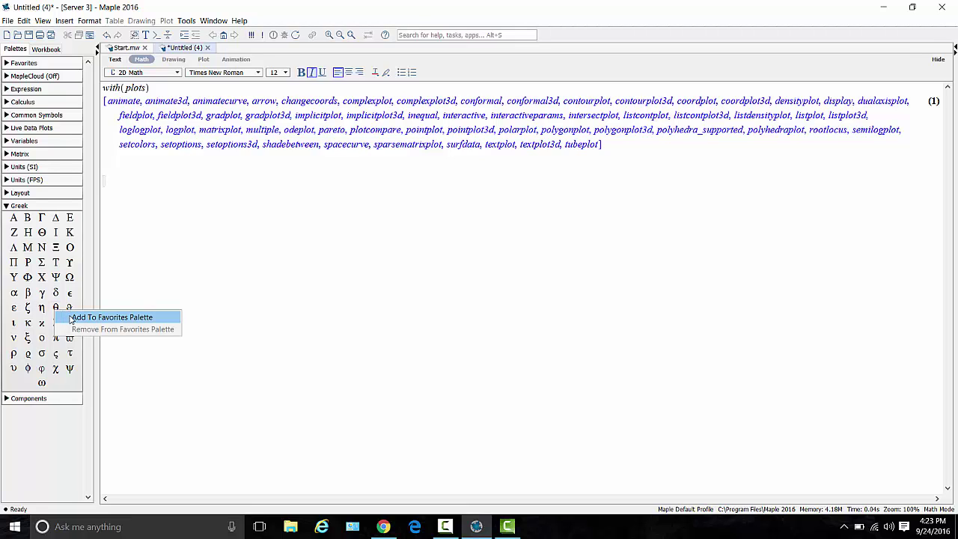
{"action": "left_click", "coordinate": [71, 319]}
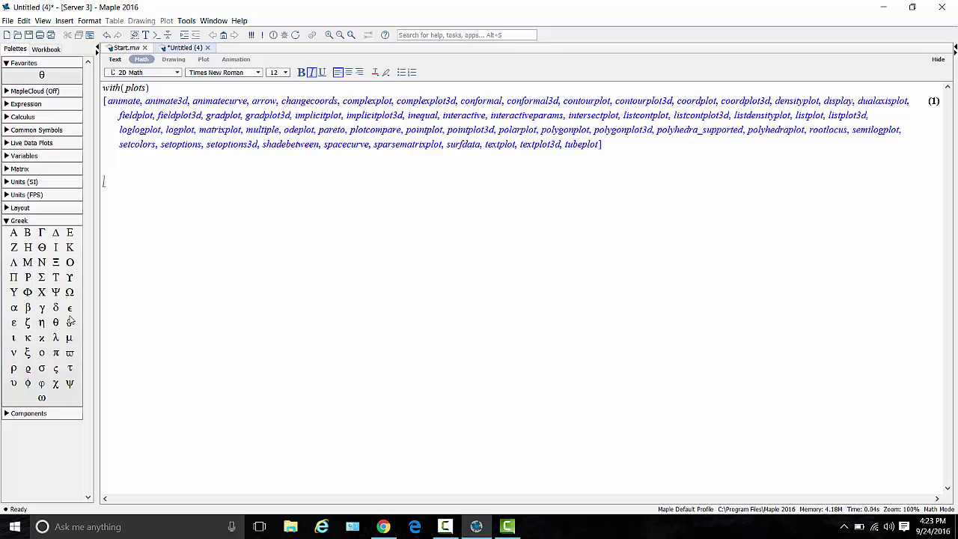
{"action": "right_click", "coordinate": [57, 356]}
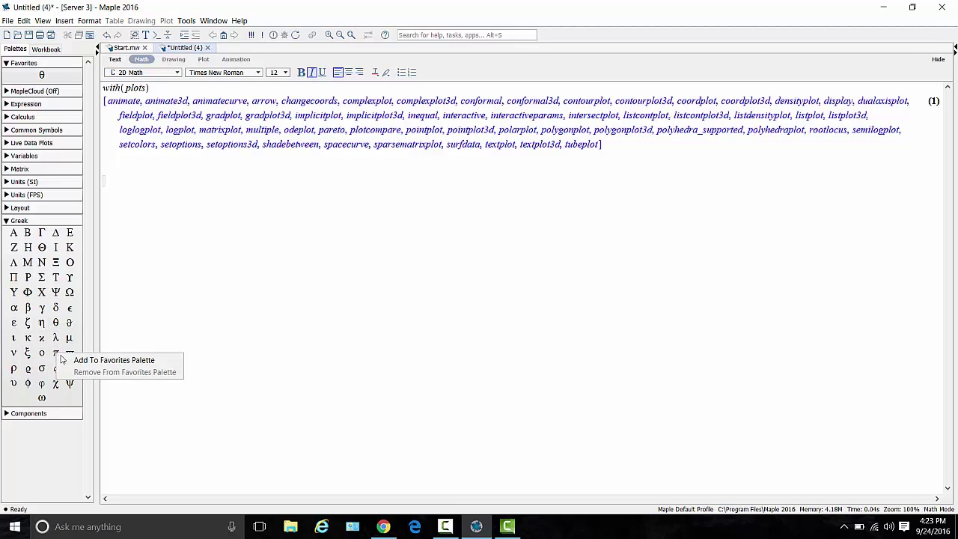
{"action": "left_click", "coordinate": [70, 361]}
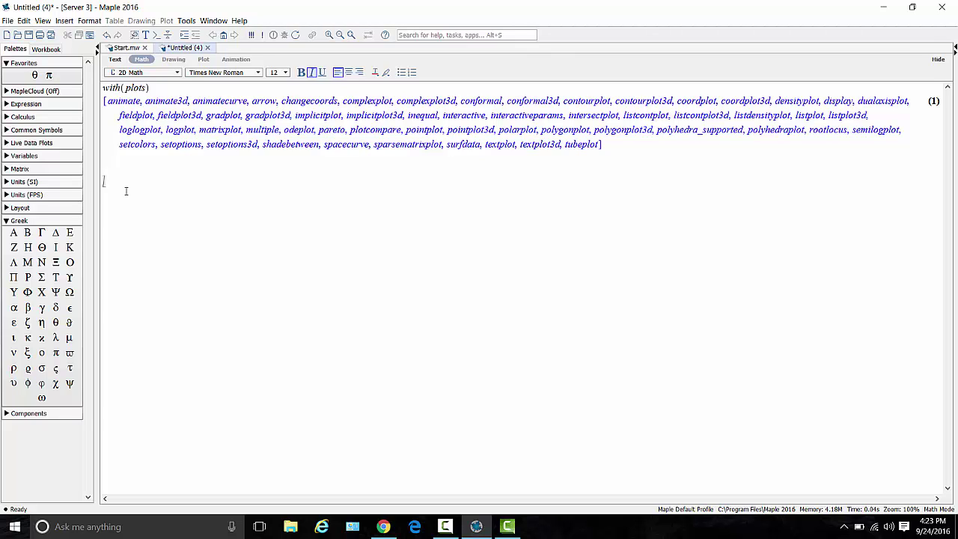
Enter polarplot(2*sin(θ) + cos(θ), θ=0..2*π); inserting θ and π from Favorites
{"action": "type", "text": "polarplot("}
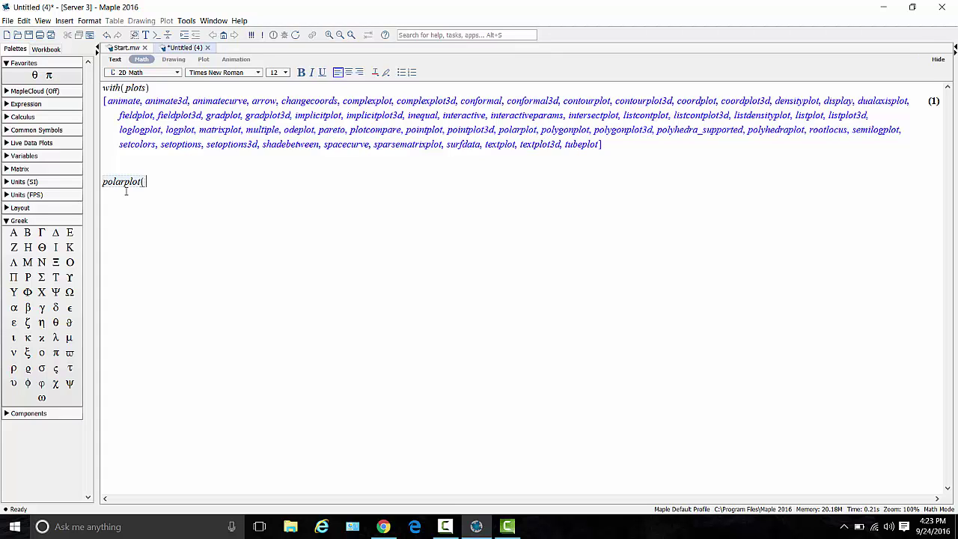
{"action": "type", "text": "2*sin("}
{"action": "left_click", "coordinate": [35, 75]}
{"action": "type", "text": ") + "}
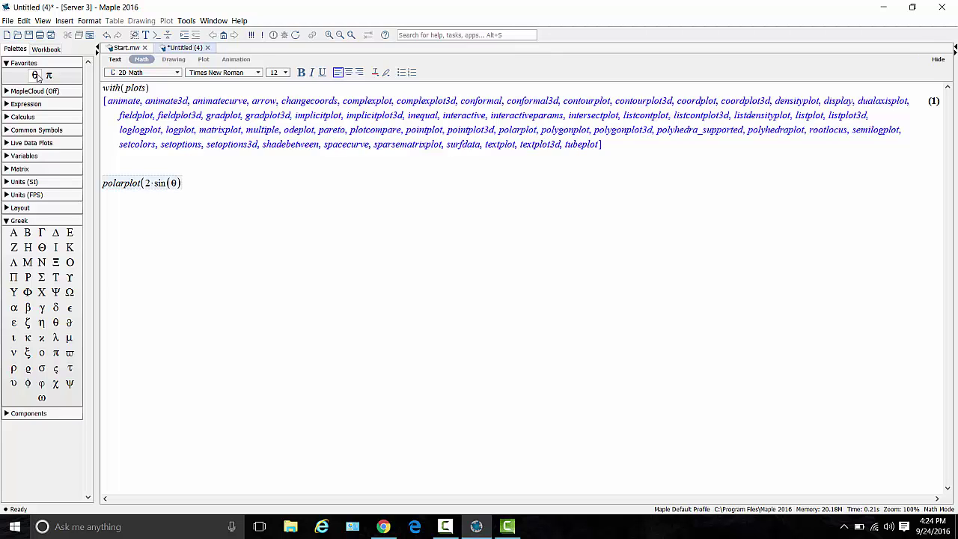
{"action": "type", "text": "cos("}
{"action": "left_click", "coordinate": [35, 75]}
{"action": "type", "text": ")"}
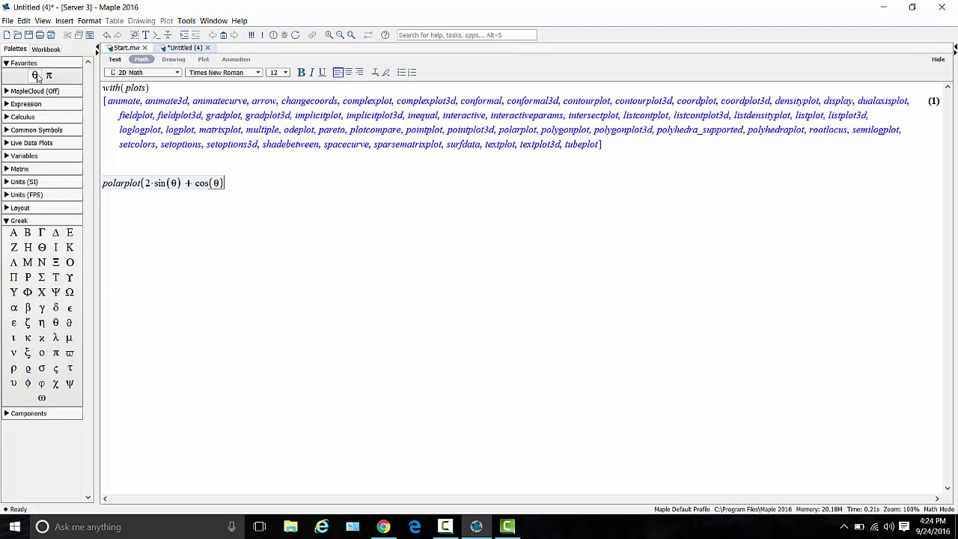
{"action": "type", "text": ","}
{"action": "left_click", "coordinate": [37, 77]}
{"action": "type", "text": "="}
{"action": "type", "text": "0.."}
{"action": "type", "text": "2*"}
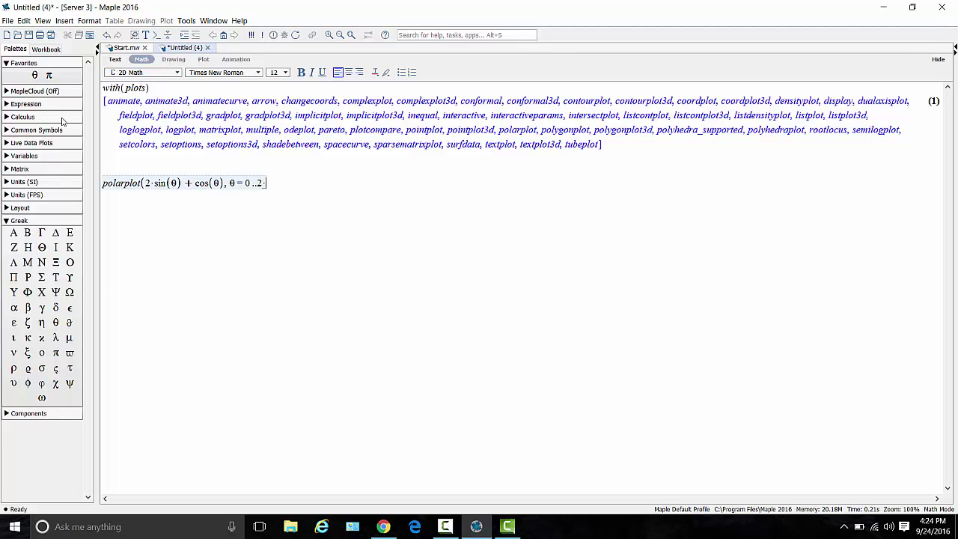
{"action": "left_click", "coordinate": [49, 75]}
{"action": "type", "text": ");"}
Plot the curve, then change it to 2·sin(θ)·cos(4·θ) and replot the petal rose
{"action": "key", "text": "Return"}
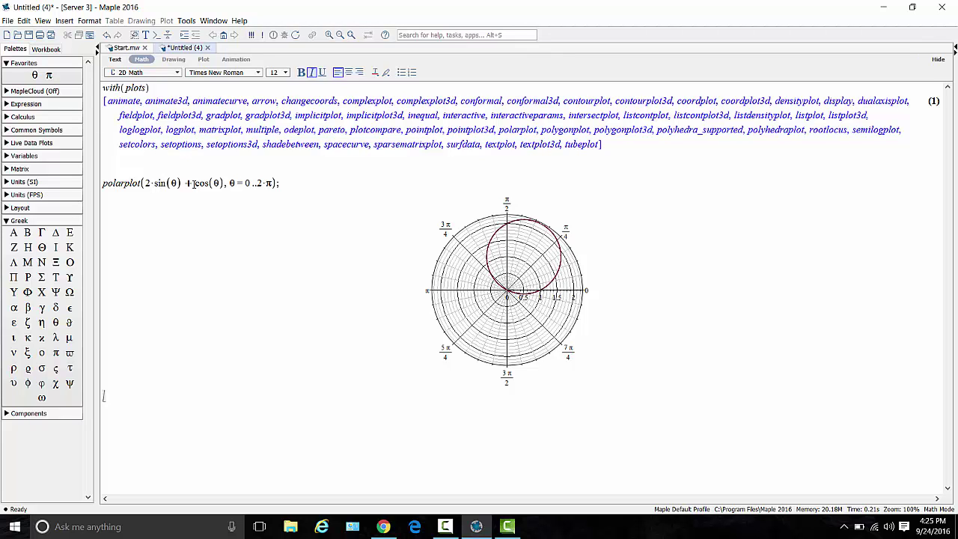
{"action": "left_click", "coordinate": [193, 183]}
{"action": "key", "text": "BackSpace"}
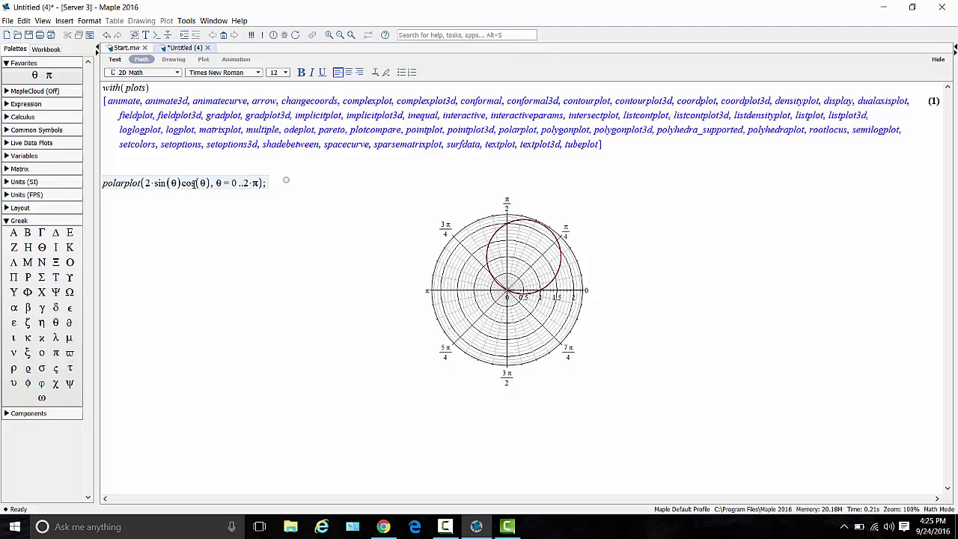
{"action": "type", "text": "*"}
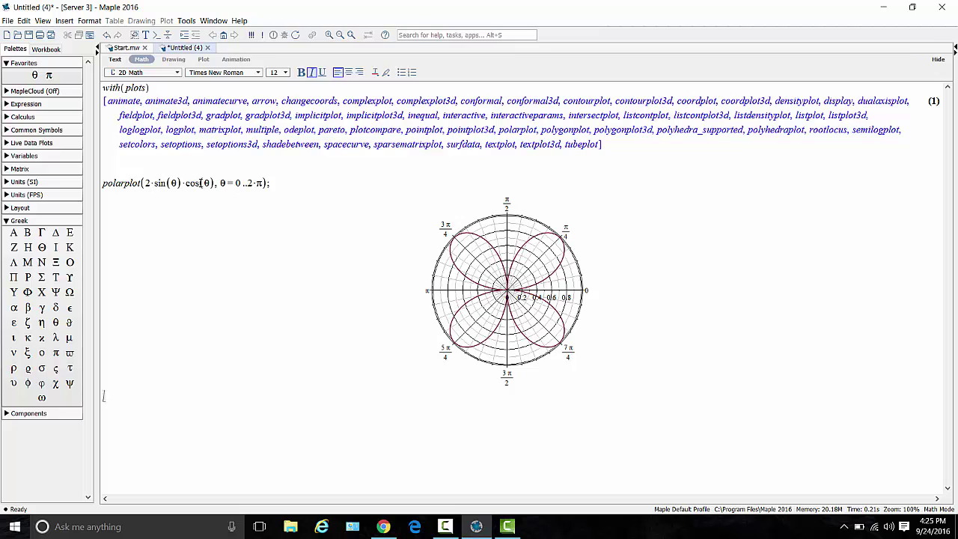
{"action": "left_click", "coordinate": [203, 184]}
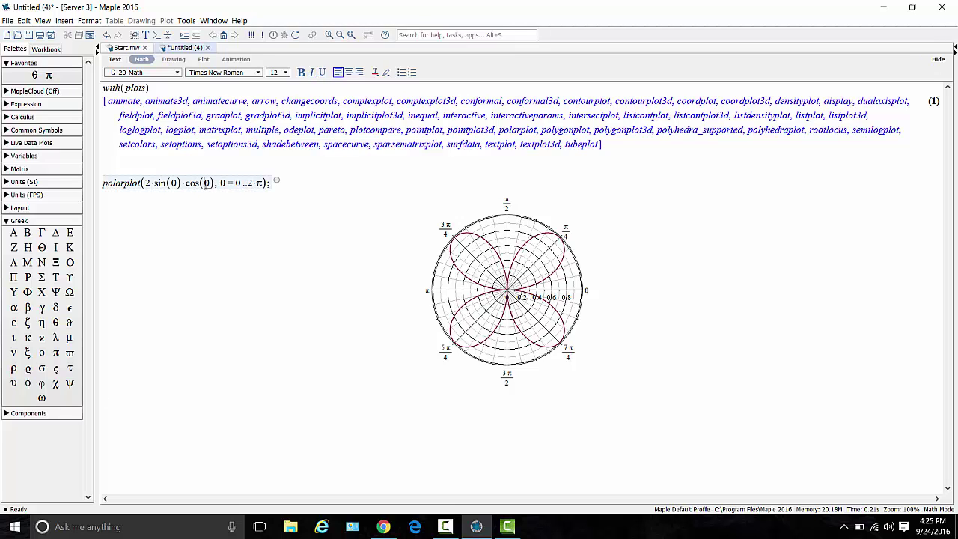
{"action": "type", "text": "4*"}
{"action": "key", "text": "Return"}
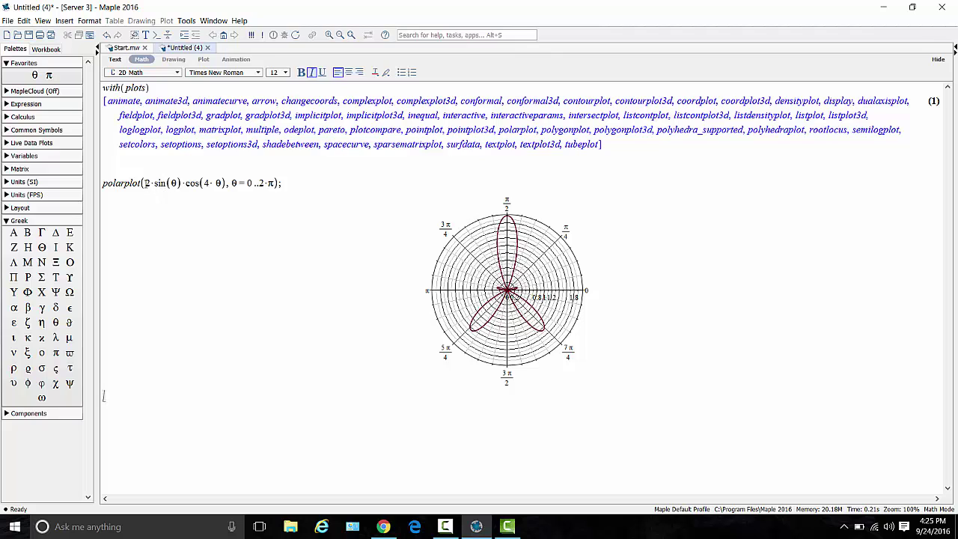
Replace the plotted expression with θ, raise the upper limit to 6·π, and replot
{"action": "left_click_drag", "start_coordinate": [144, 182], "coordinate": [209, 189]}
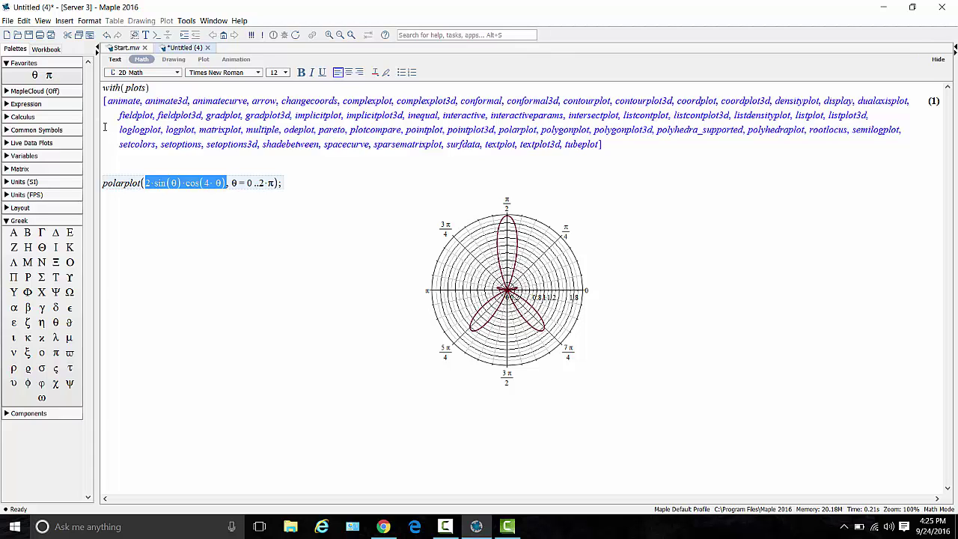
{"action": "left_click", "coordinate": [35, 75]}
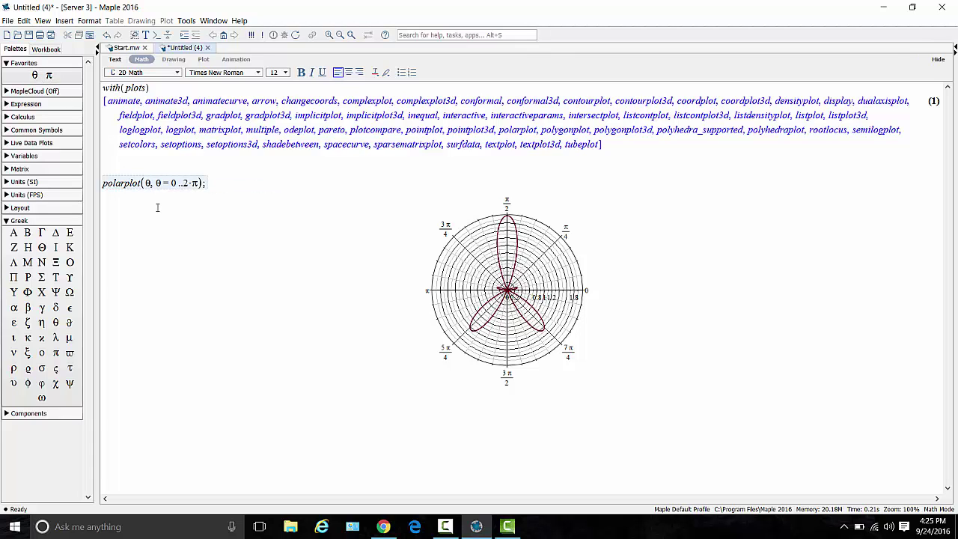
{"action": "key", "text": "Right"}
{"action": "key", "text": "Right"}
{"action": "key", "text": "Right"}
{"action": "key", "text": "Right"}
{"action": "key", "text": "Right"}
{"action": "key", "text": "Right"}
{"action": "key", "text": "Right"}
{"action": "key", "text": "BackSpace"}
{"action": "type", "text": "6"}
{"action": "key", "text": "Return"}
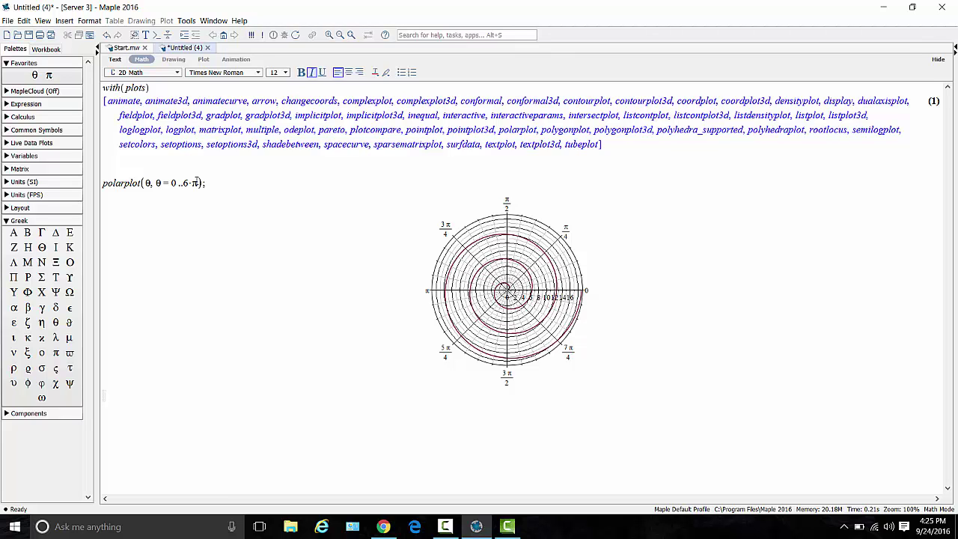